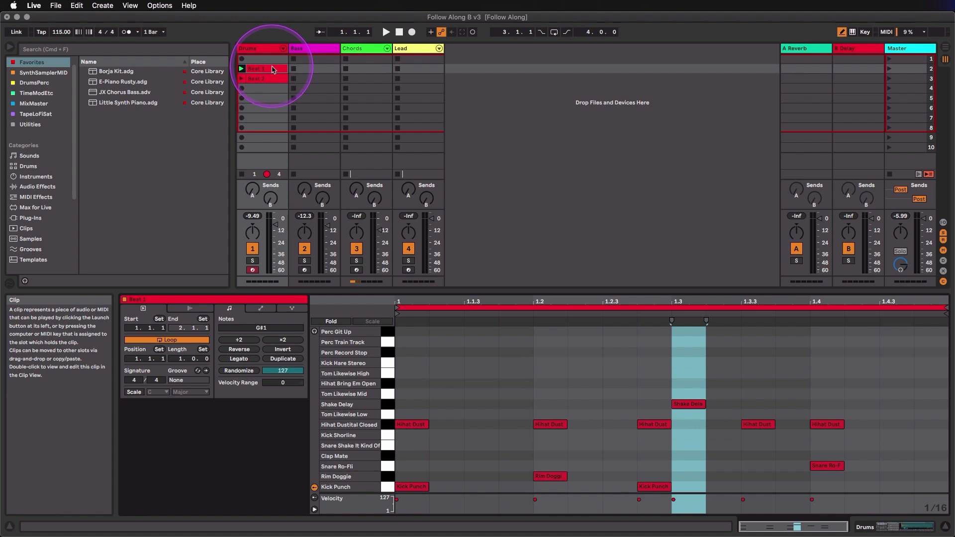
- Create a MIDI clip in the Bass track's second slot, launch it and set its loop length to 2 bars
double_click(312, 69)
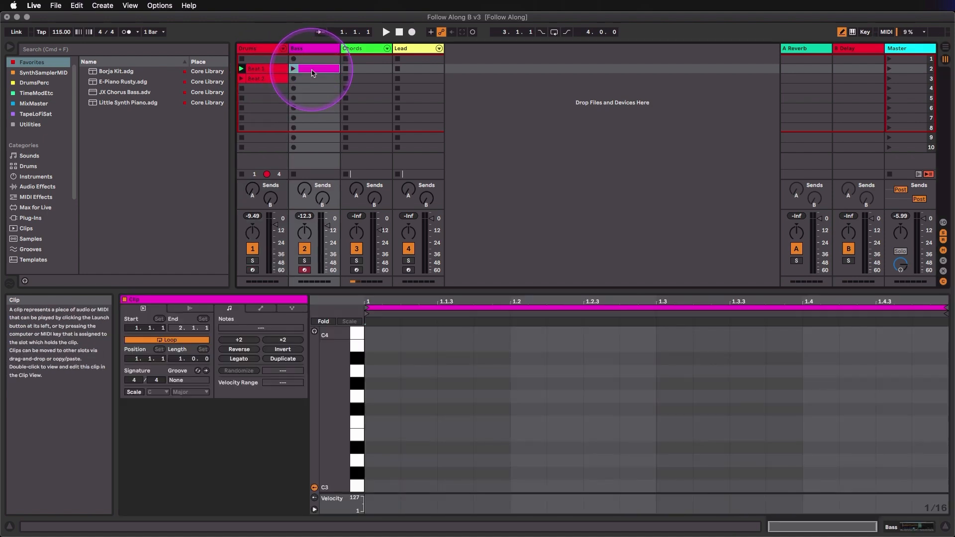
click(293, 69)
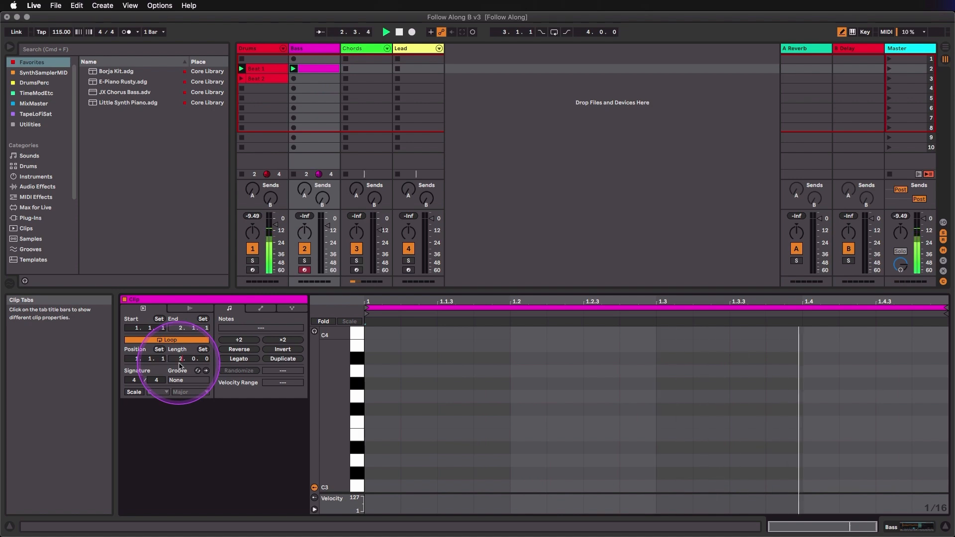
drag(179, 362, 179, 355)
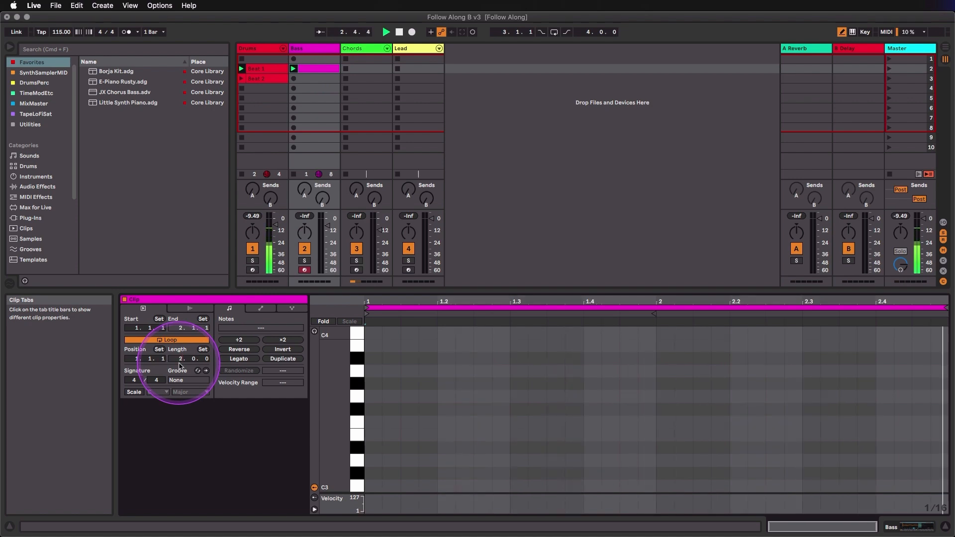
- Enable scale highlighting for the bass clip and set the scale to C Minor
click(134, 393)
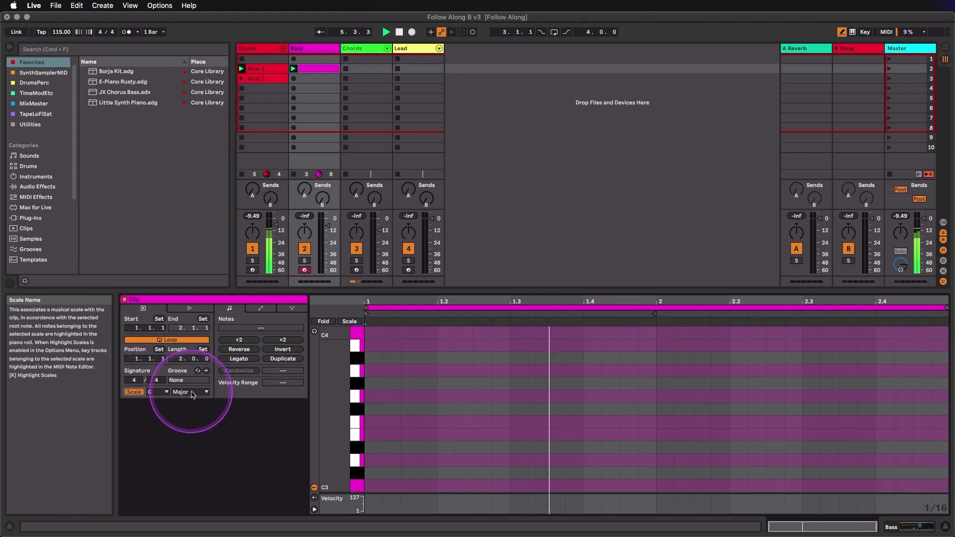
click(193, 394)
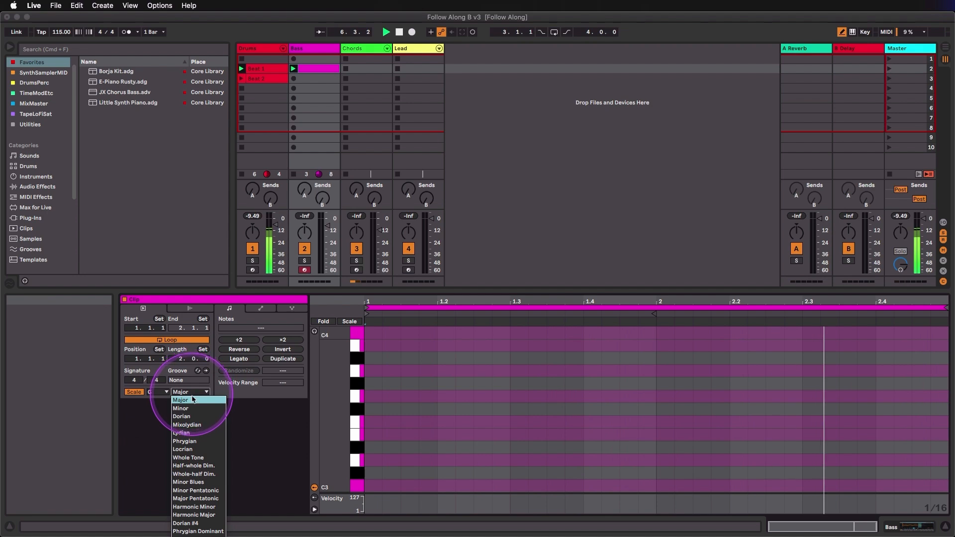
click(192, 410)
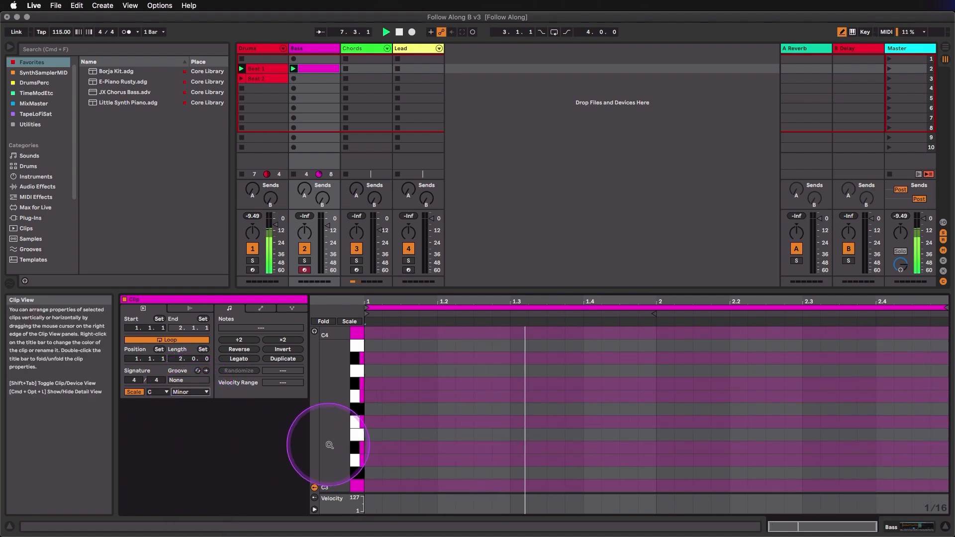
- Draw sixteenth-long C1 notes at 1.1.1, 1.1.4, 1.2.3, 1.3.3, 1.4.1, 1.4.3 and 2.1.1 in the bass clip
scroll(333, 447, down, 2)
scroll(333, 447, down, 4)
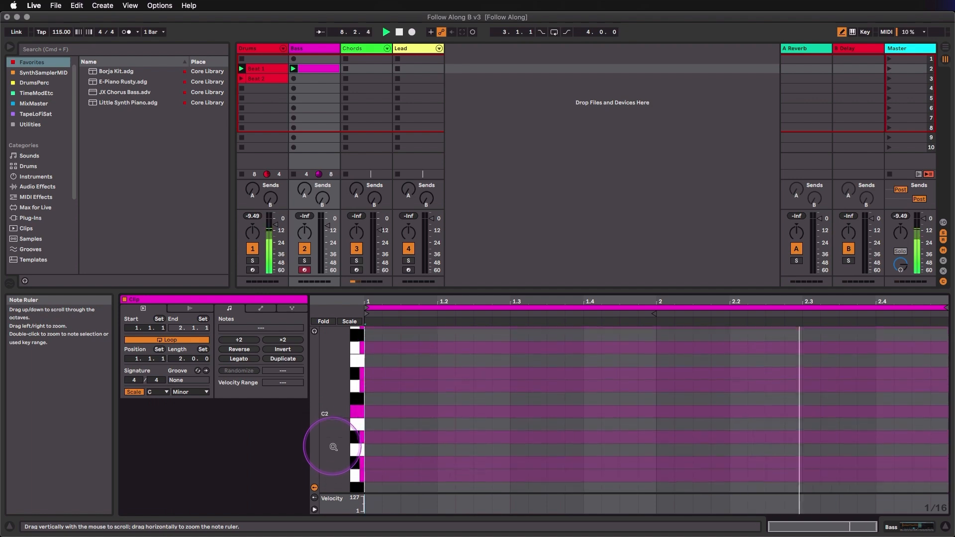
scroll(331, 472, down, 4)
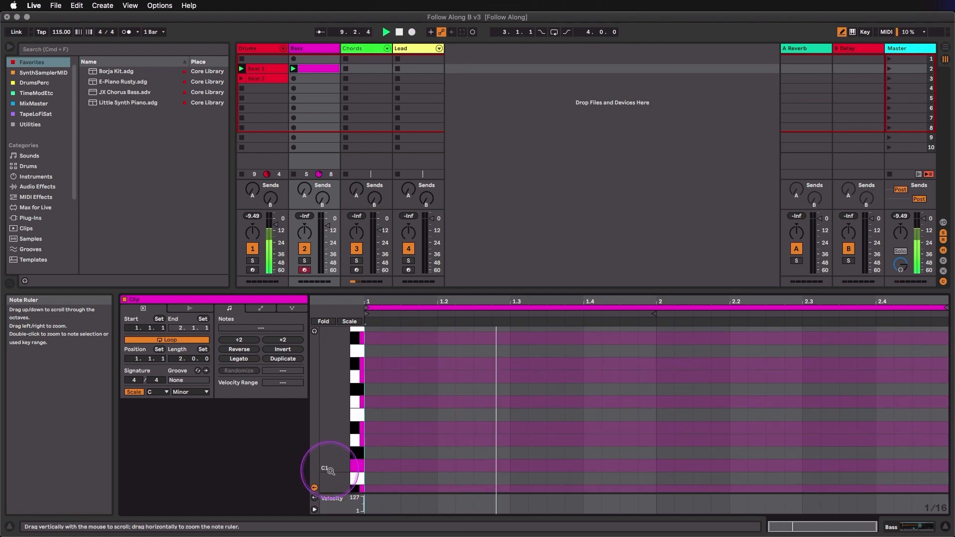
scroll(330, 472, up, 1)
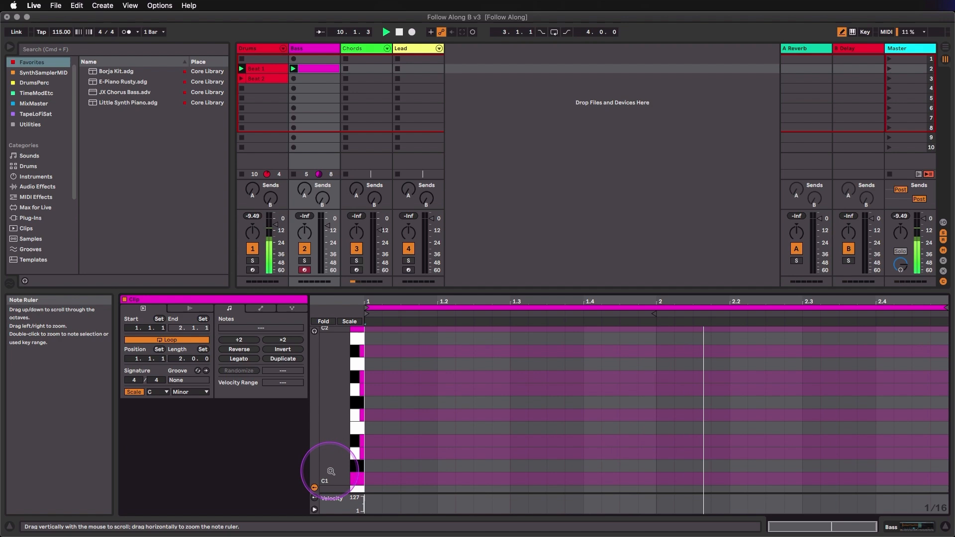
click(375, 479)
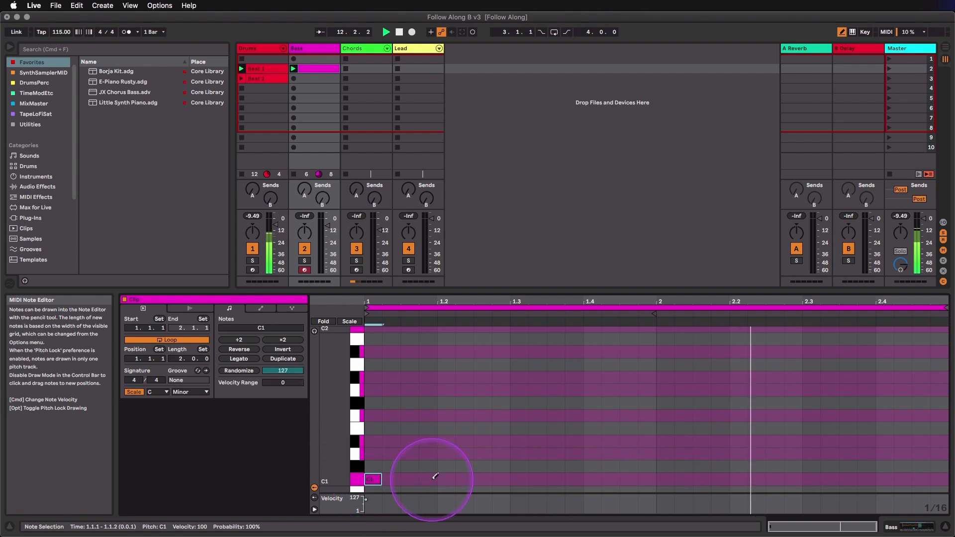
click(434, 479)
click(486, 478)
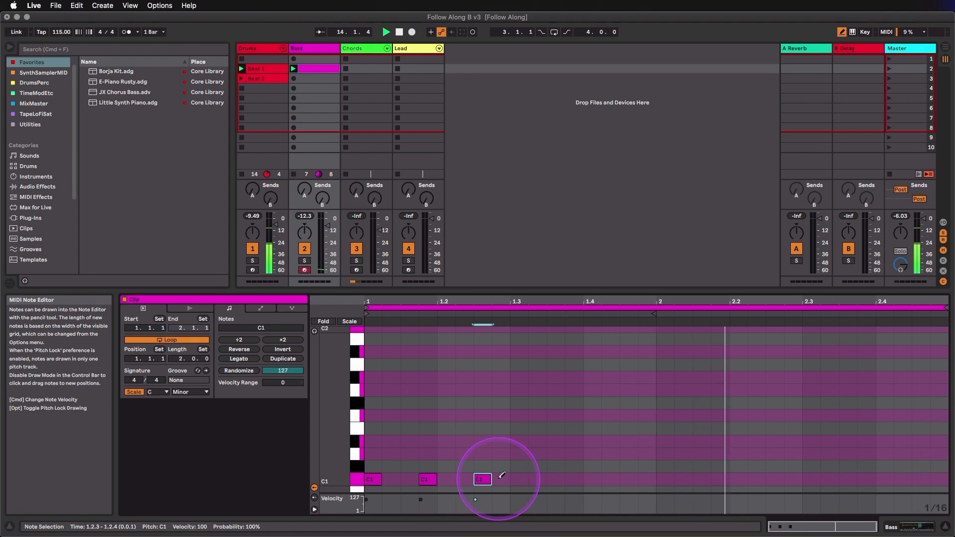
click(666, 479)
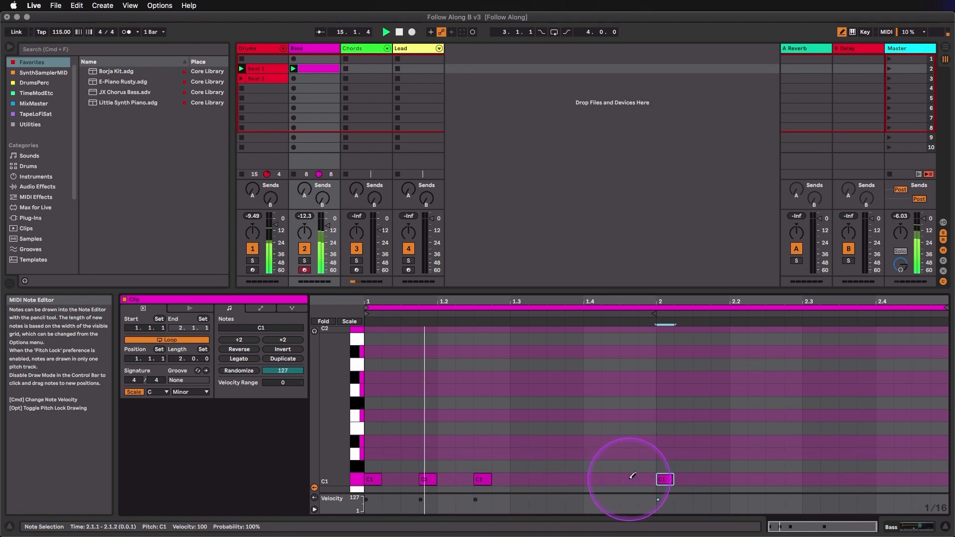
click(628, 479)
click(593, 479)
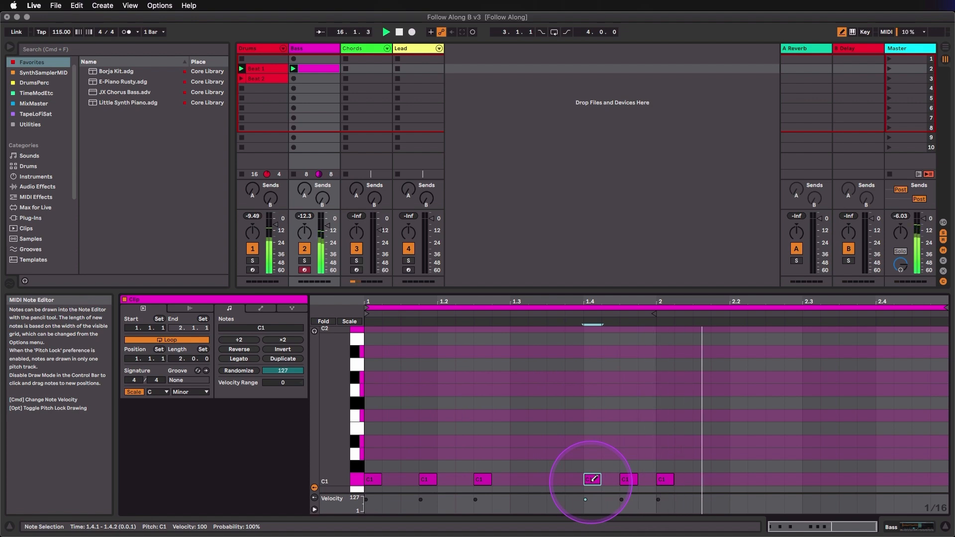
click(556, 478)
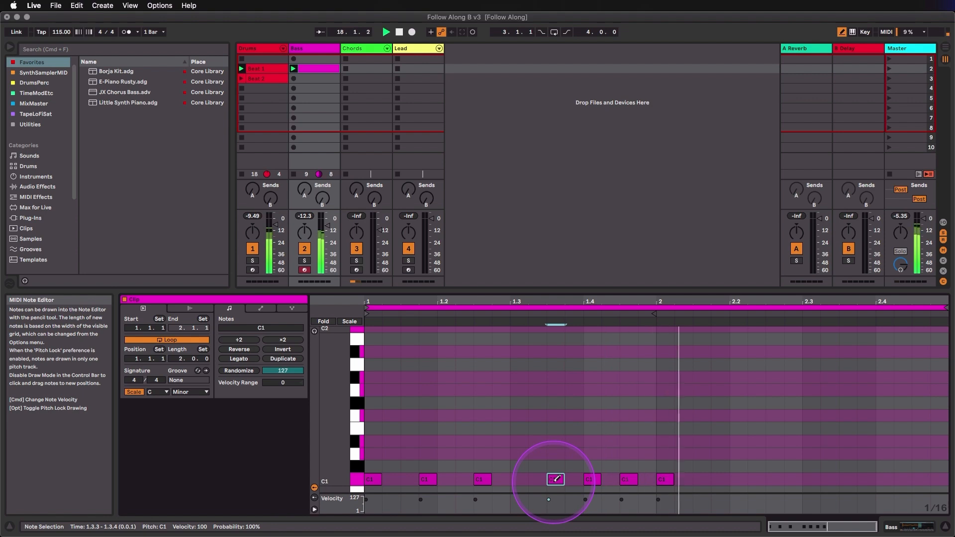
- Leave draw mode and lengthen the C1 notes at 1.1.1, 1.1.4, 1.2.3 and 2.1.1 to two sixteenths each
key(b)
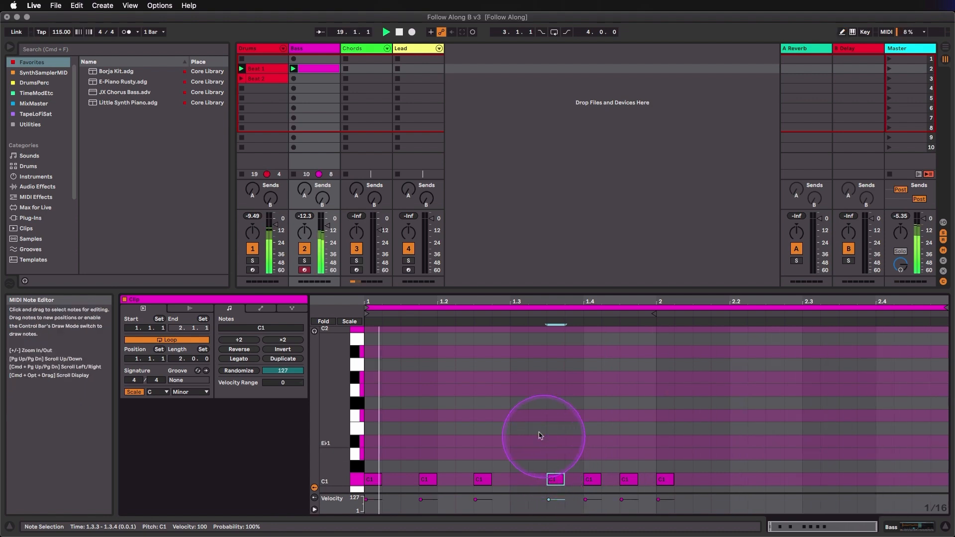
key(b)
key(b)
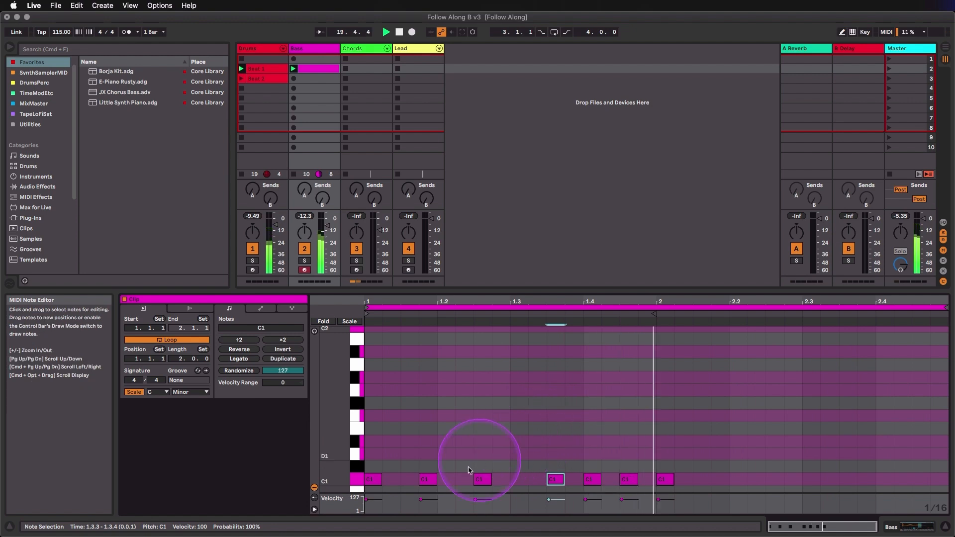
click(381, 480)
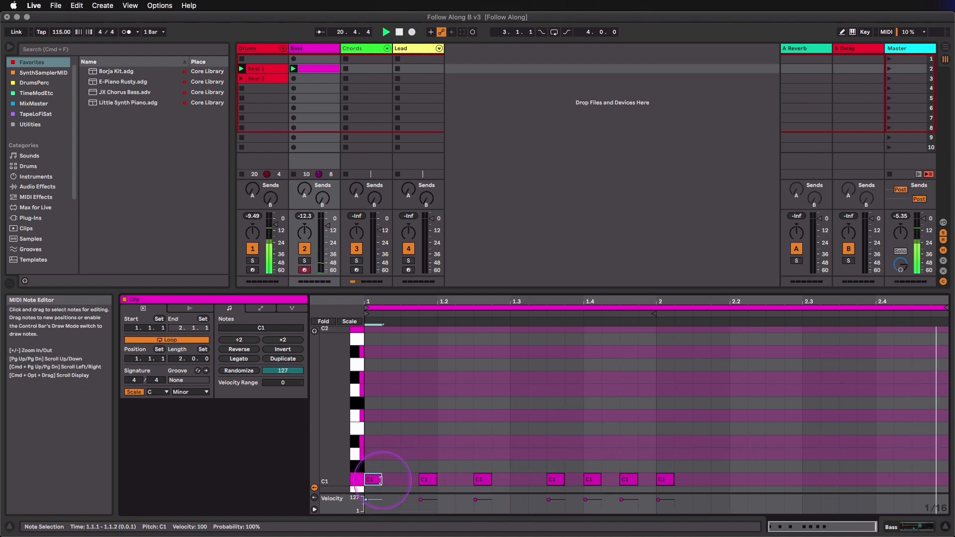
drag(381, 480, 507, 478)
click(422, 475)
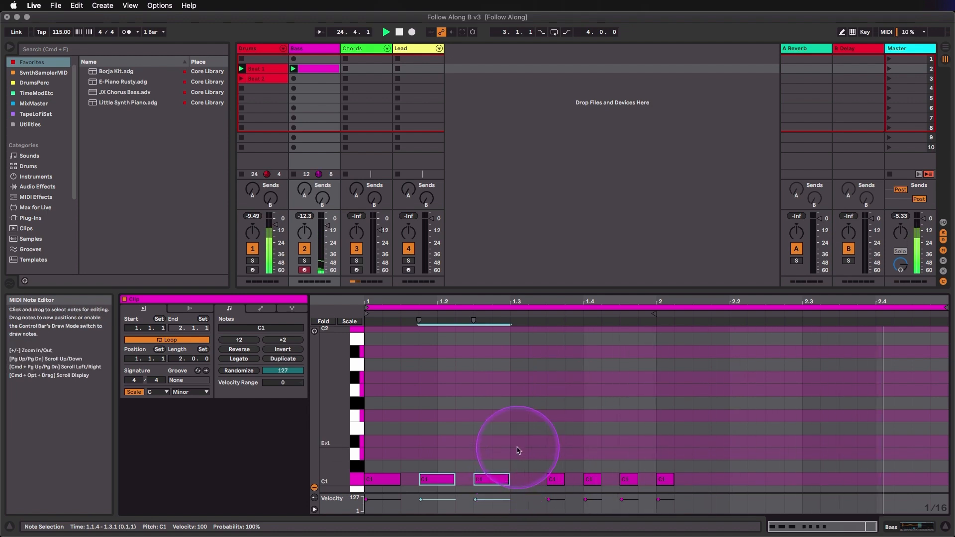
drag(674, 479, 693, 477)
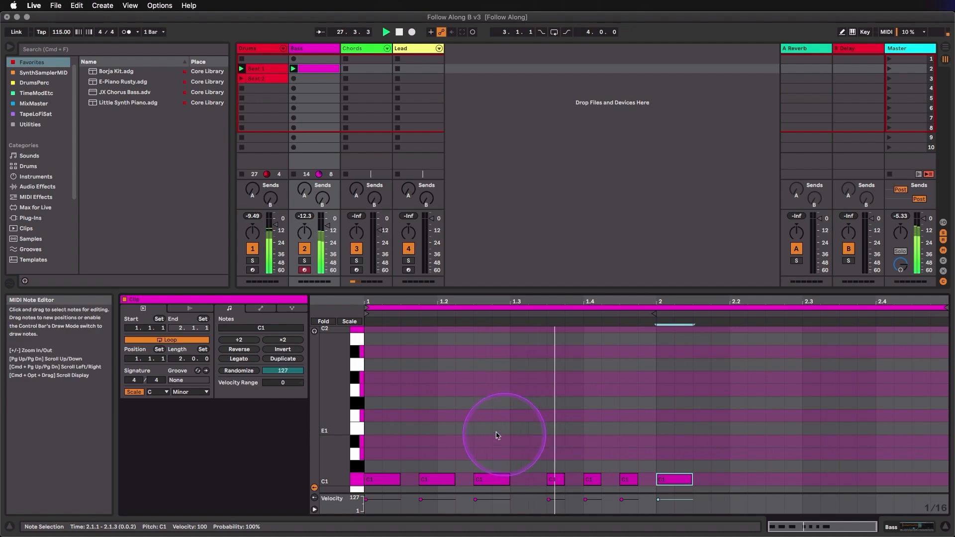
- Transpose the three notes from 1.2.3 through 1.4.1 up two semitones to D1
drag(485, 434, 586, 492)
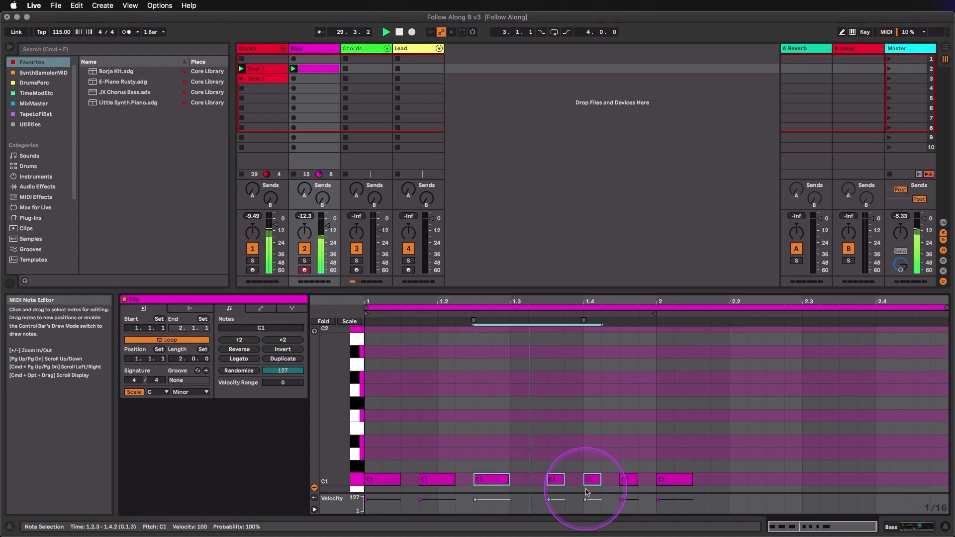
key(Up)
key(Up)
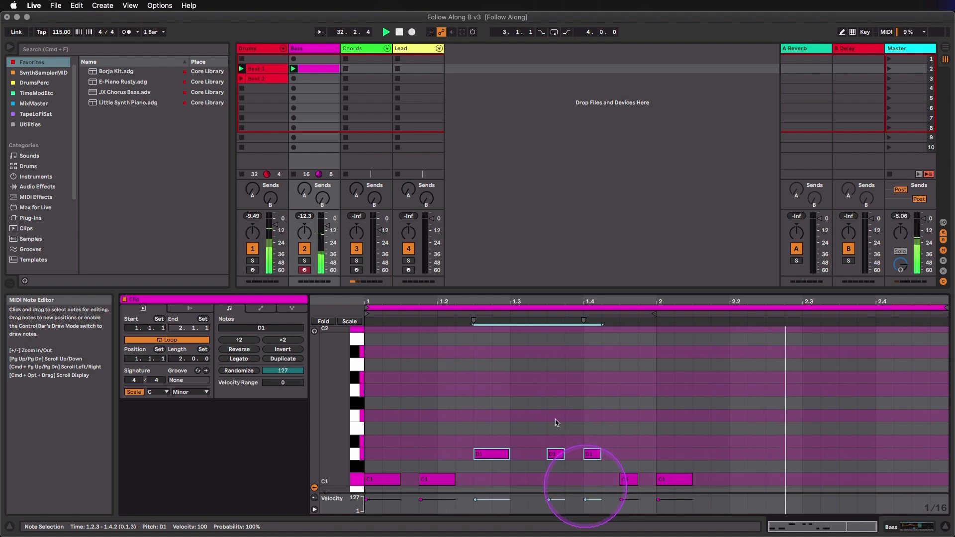
- Duplicate the bass clip into the slot directly below it
right_click(323, 71)
click(332, 93)
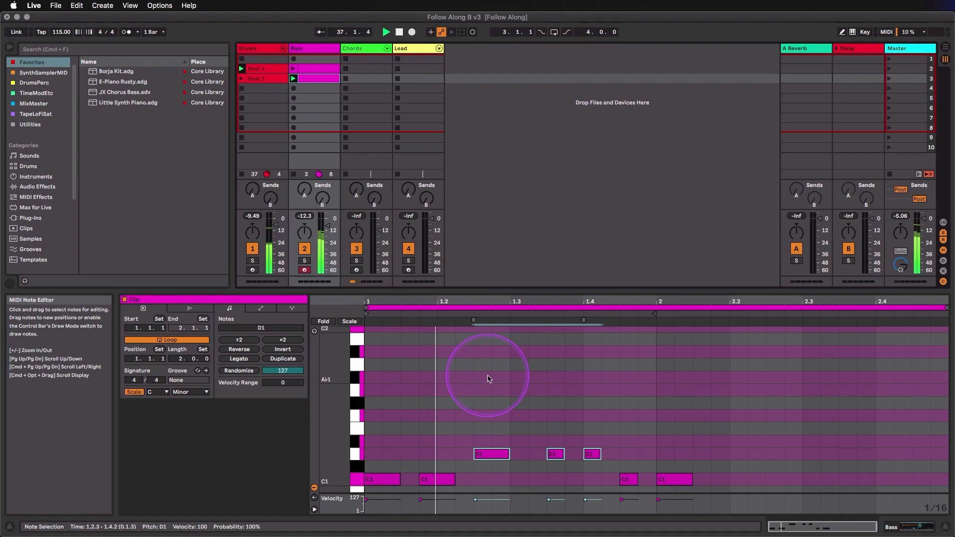
- Draw C1 notes at 2.2.1, 2.3.3 and 2.4.1 and a D1 at 2.2.4, making the 2.3.3 note two sixteenths long
key(b)
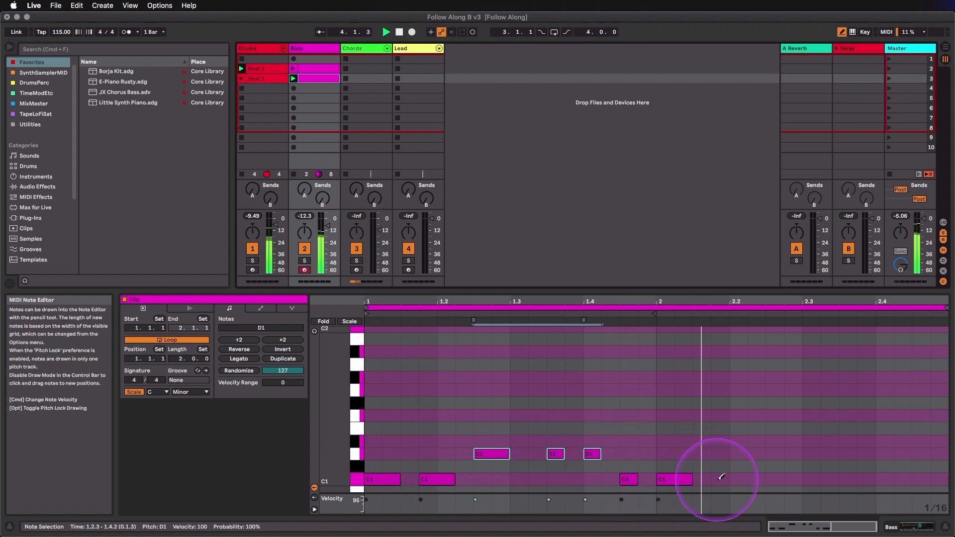
click(739, 477)
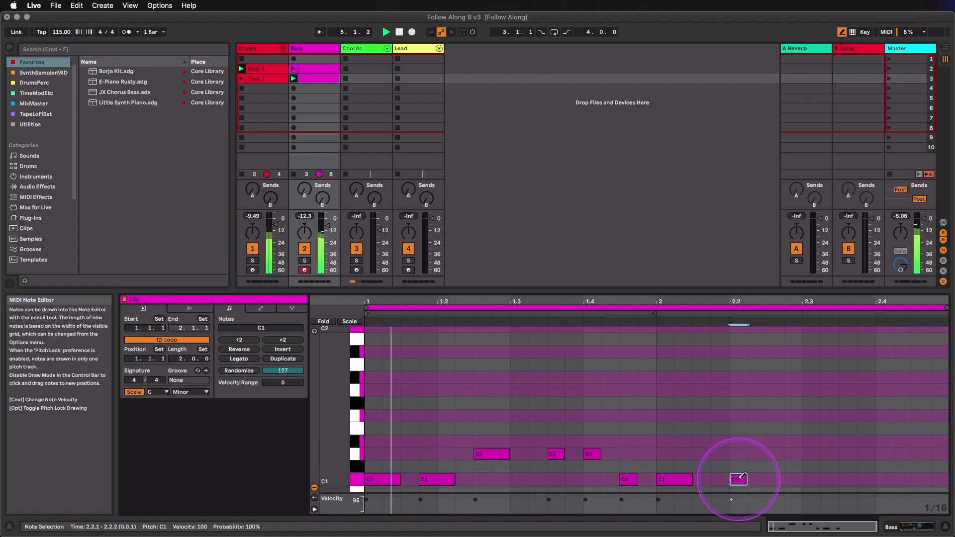
click(792, 453)
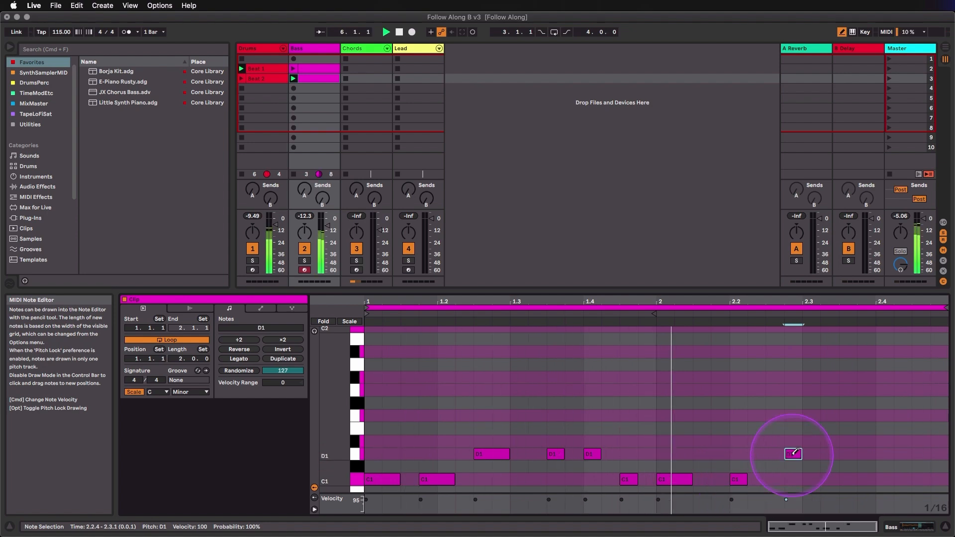
click(847, 478)
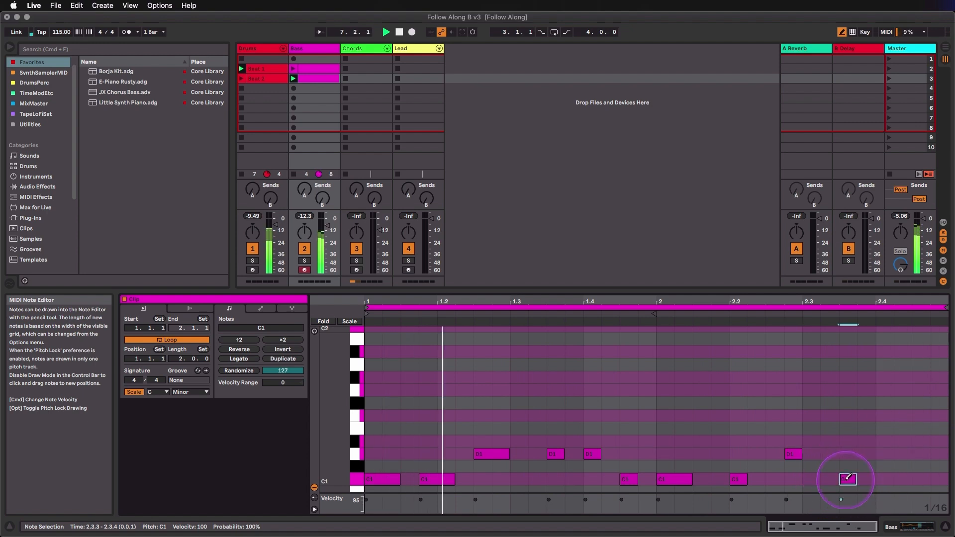
click(884, 477)
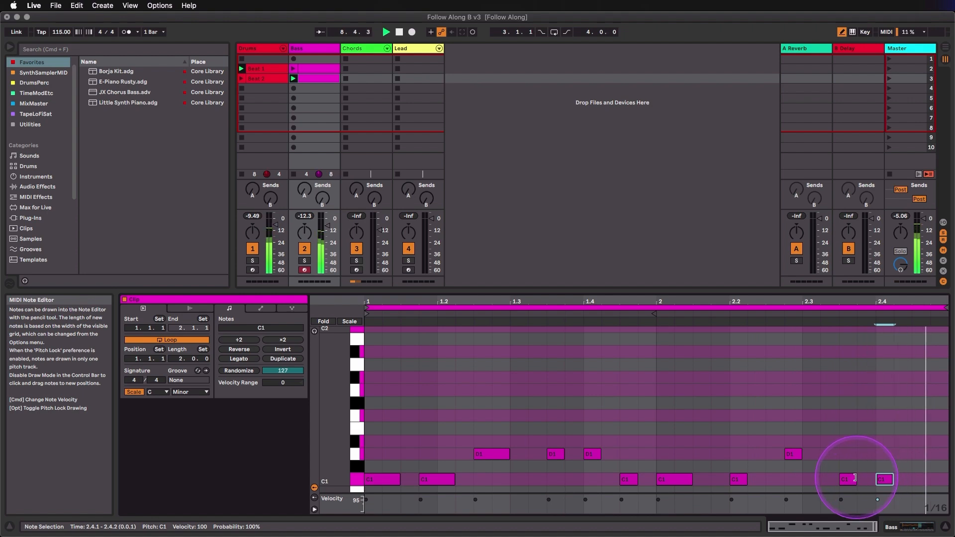
drag(856, 478, 875, 478)
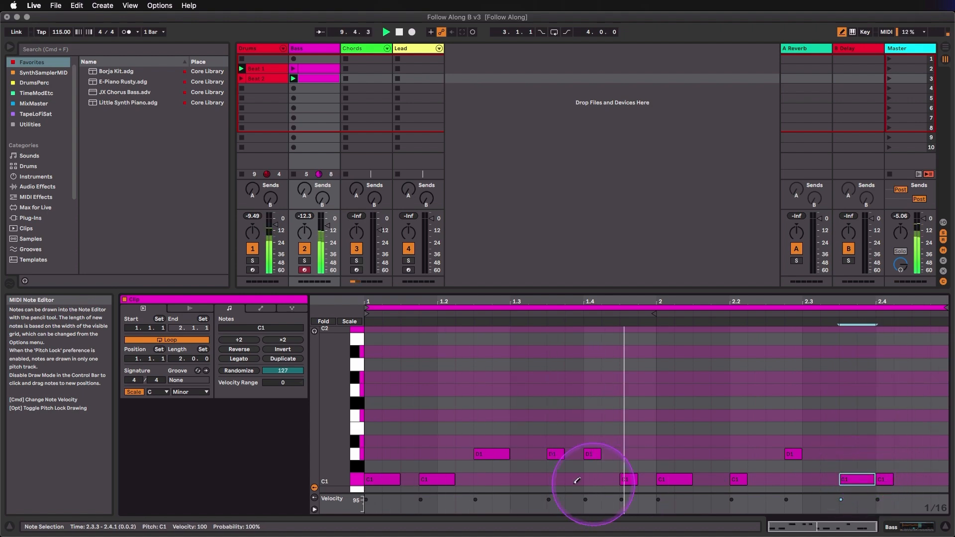
- In the first bar, shorten the opening C1 to one sixteenth and add sixteenth notes D1 at 1.1.3 and C1 at 1.3.2
click(391, 453)
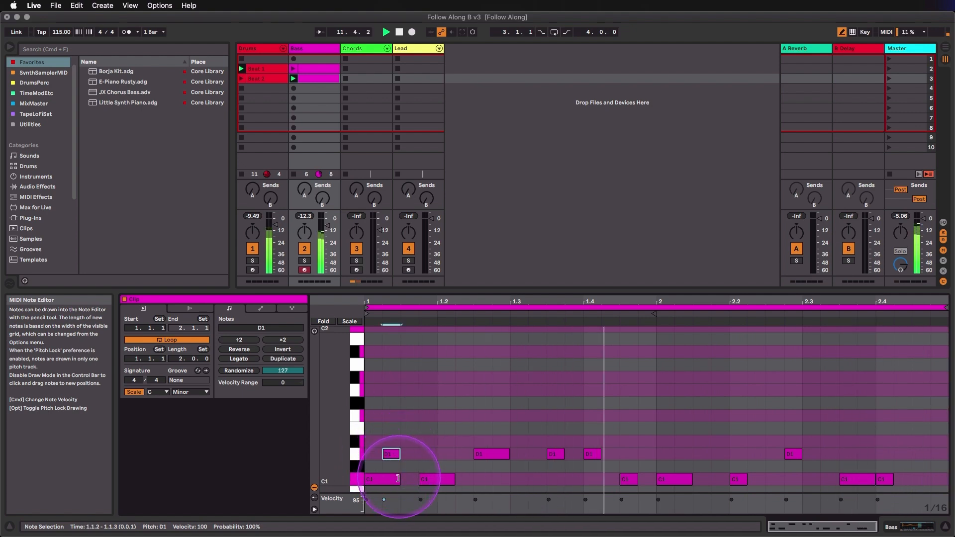
drag(398, 478, 382, 479)
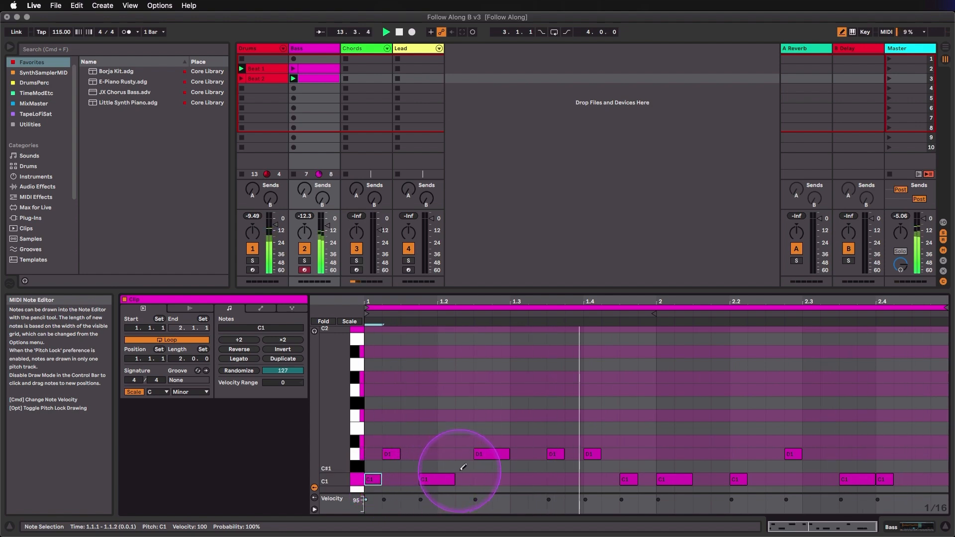
click(541, 478)
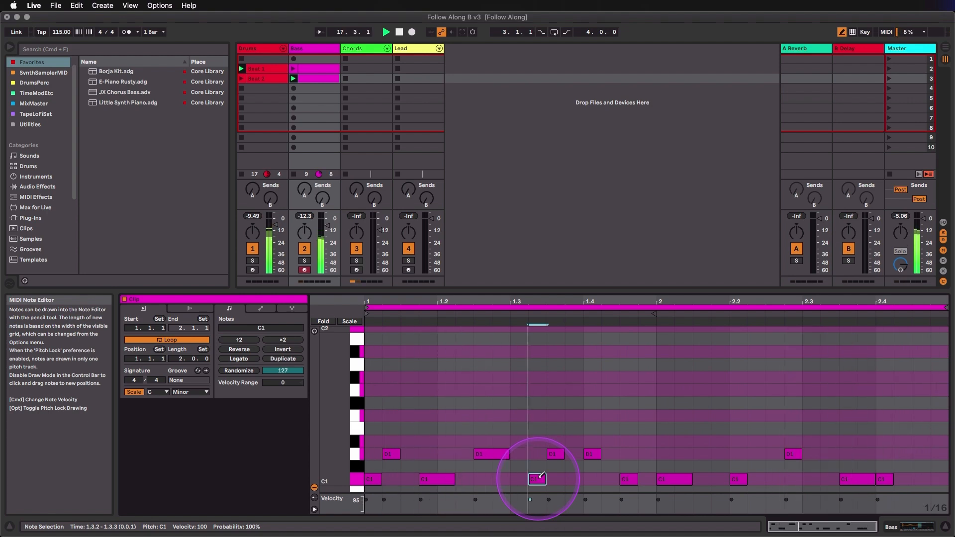
click(402, 454)
click(398, 452)
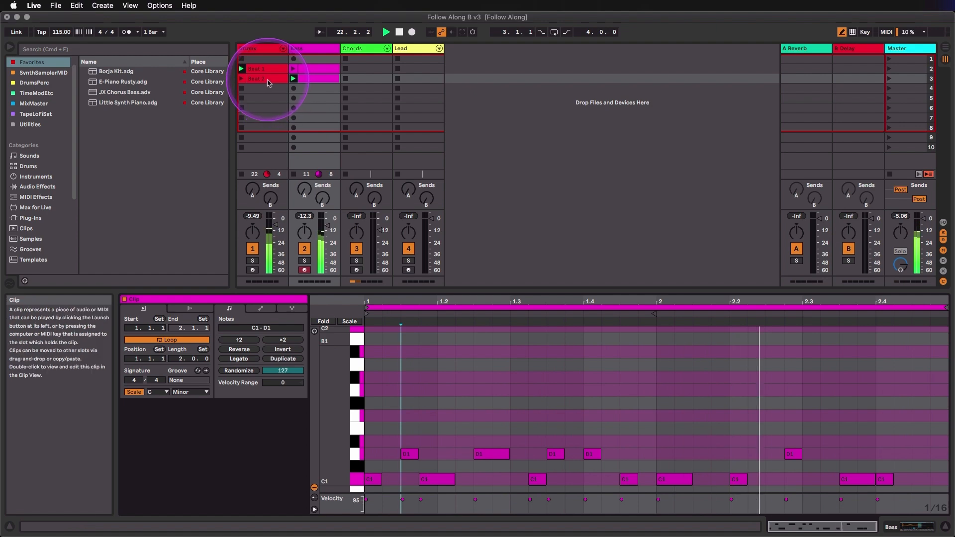
- Launch the Beat 2 drum clip and show its notes together with the second bass clip's, zoomed to their pitch range
click(246, 79)
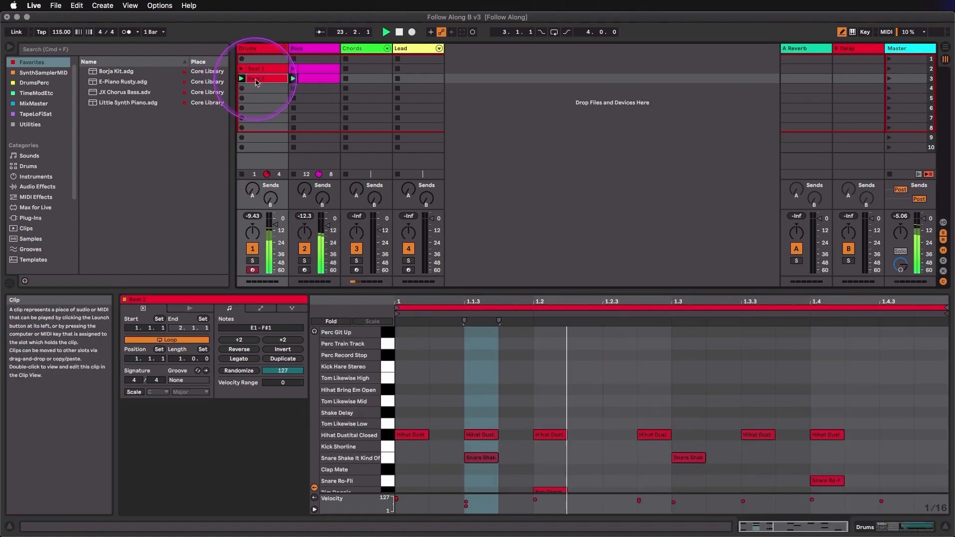
shift+click(307, 80)
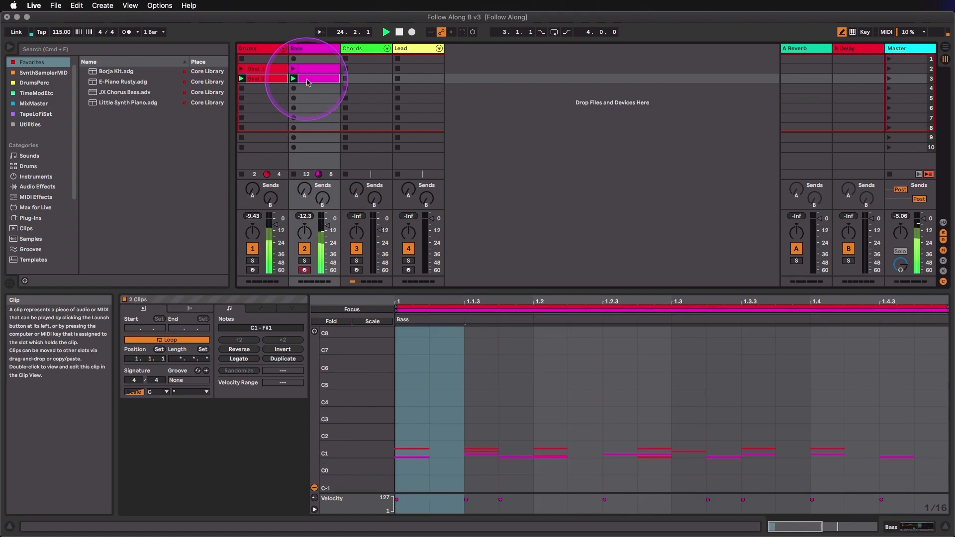
double_click(358, 462)
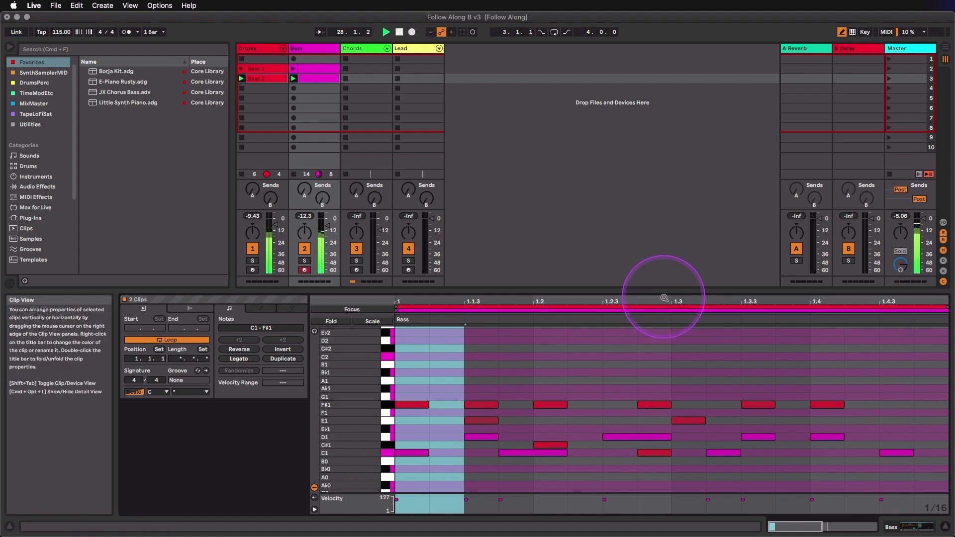
- In the second bass clip, raise the C1 note at 2.4.1 an octave to C2 and lengthen it to two sixteenths
drag(665, 300, 665, 298)
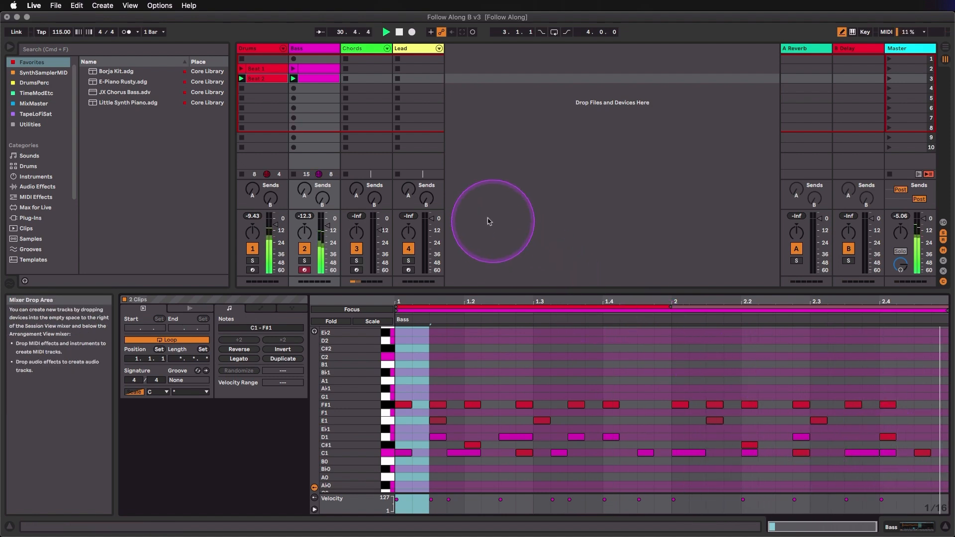
click(308, 79)
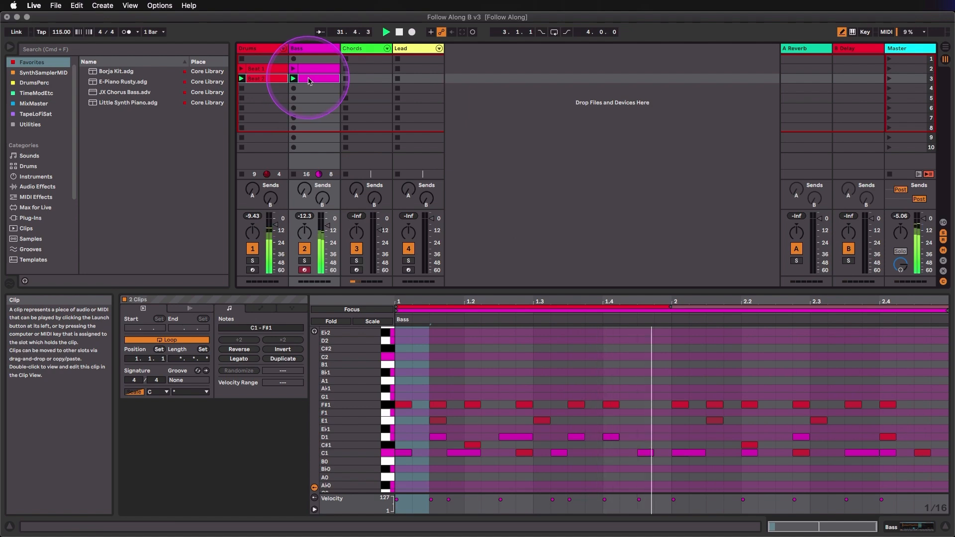
click(309, 80)
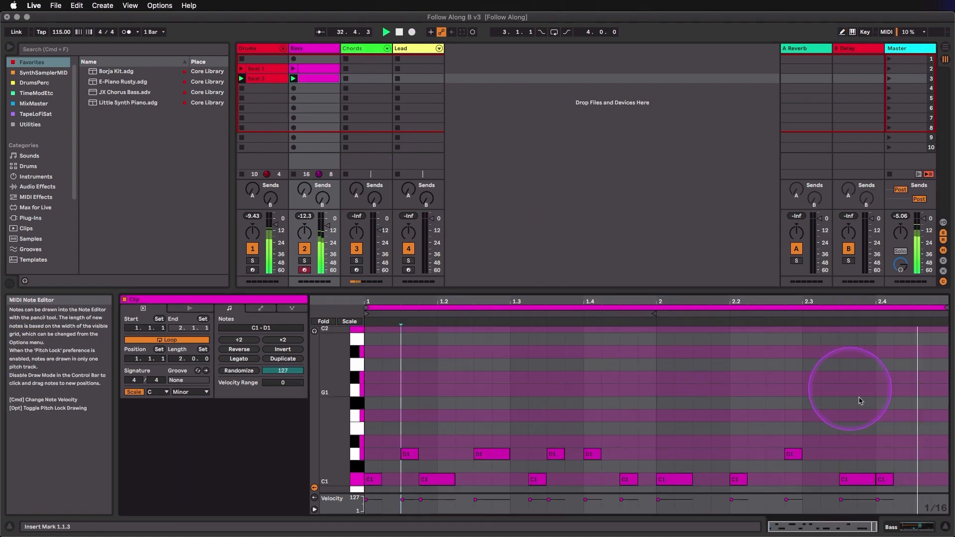
key(b)
click(880, 480)
key(shift+Up)
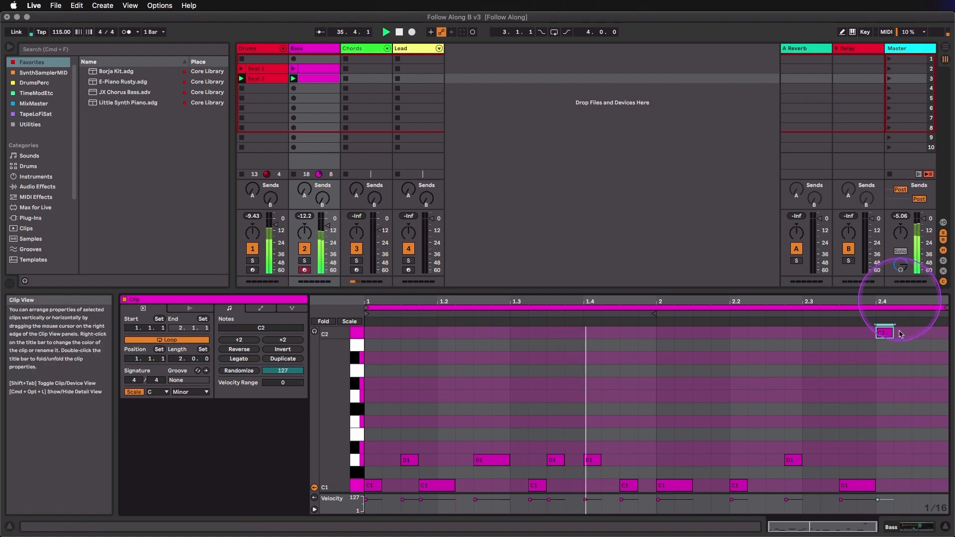
drag(893, 331, 911, 330)
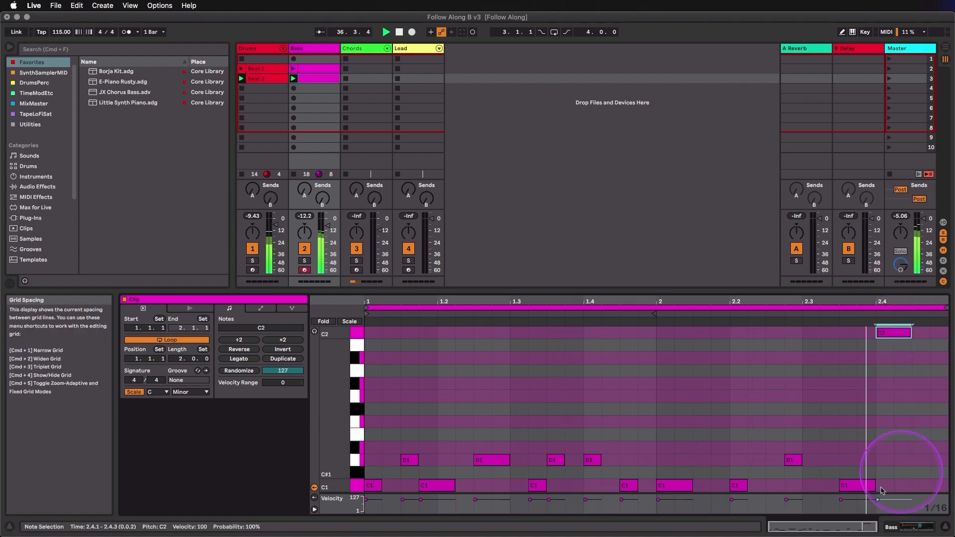
- Lengthen the C1 at 2.3.3 to three sixteenths and extend the D1 at 1.1.3 so it overlaps the following C1
drag(874, 485, 890, 483)
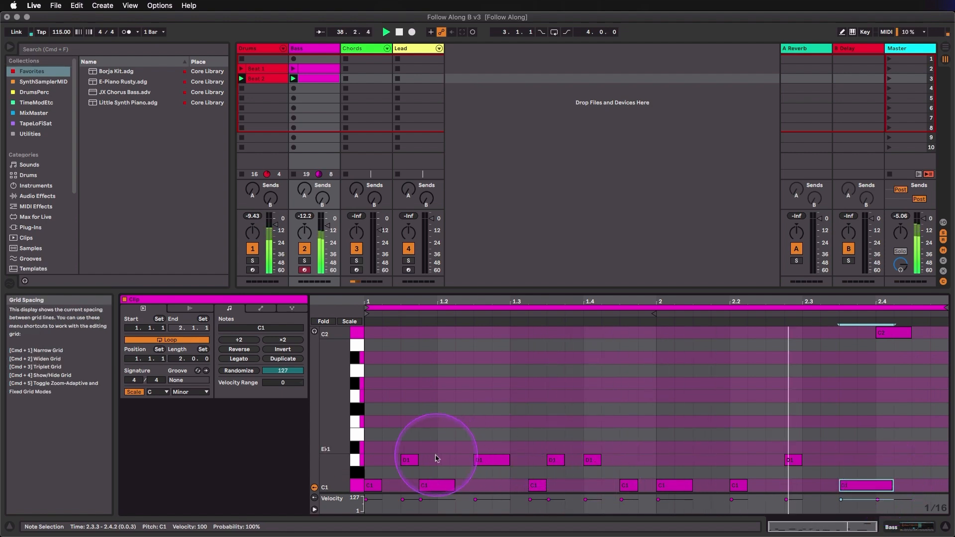
drag(416, 458, 427, 459)
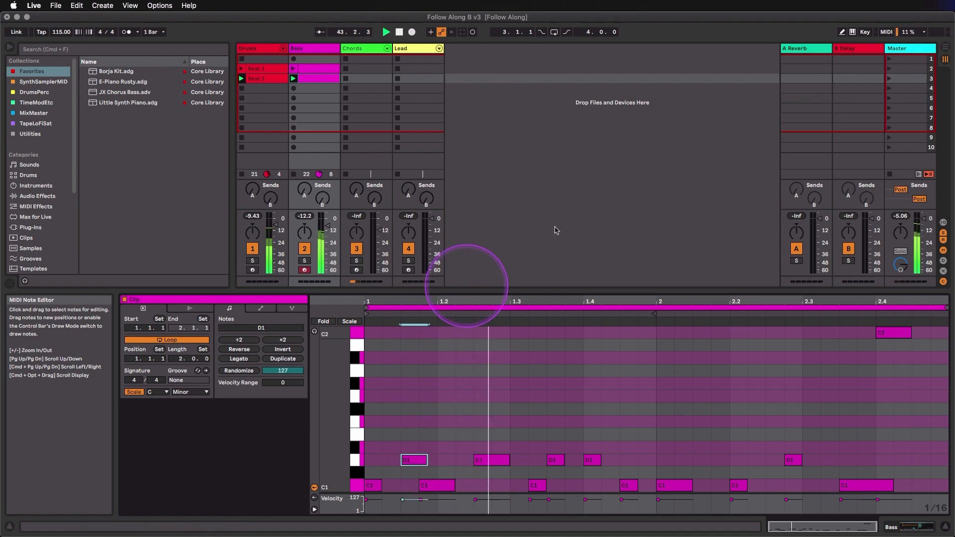
- Launch scene 2 and rename the two bass clips bass 1 and bass 2
click(889, 68)
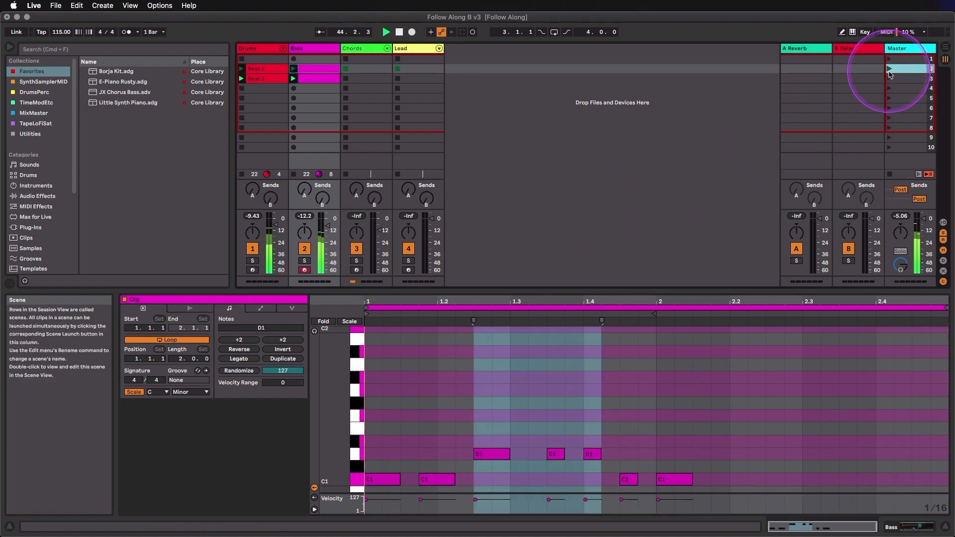
click(317, 70)
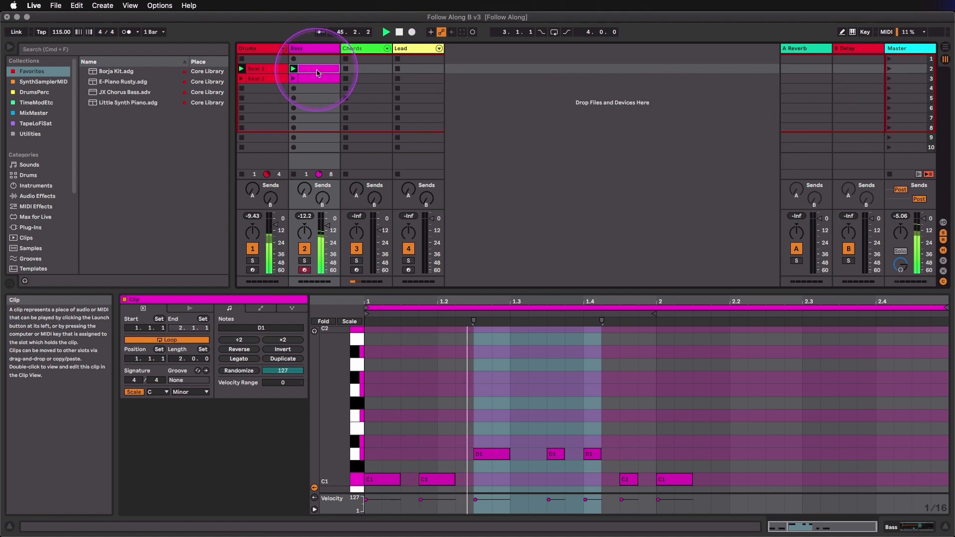
key(super+r)
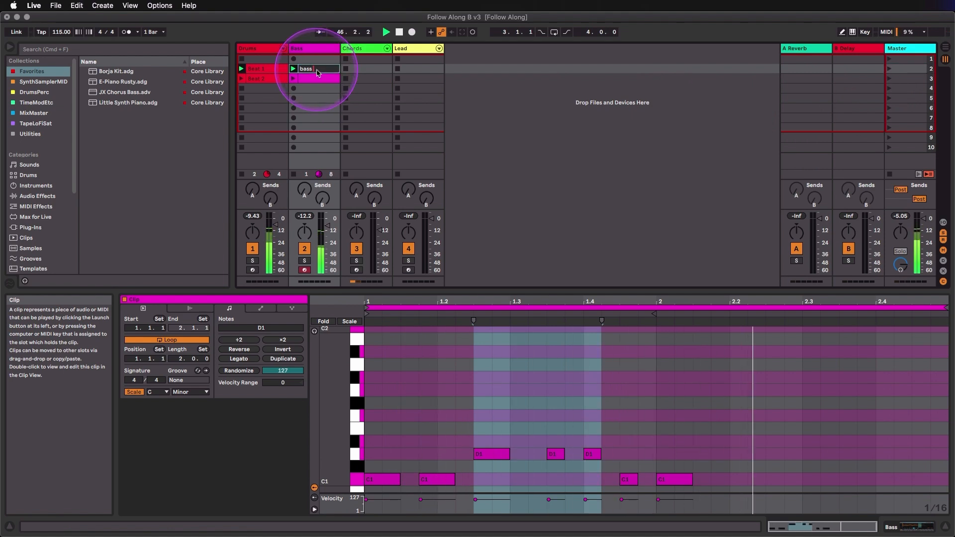
text(bass)
key(Return)
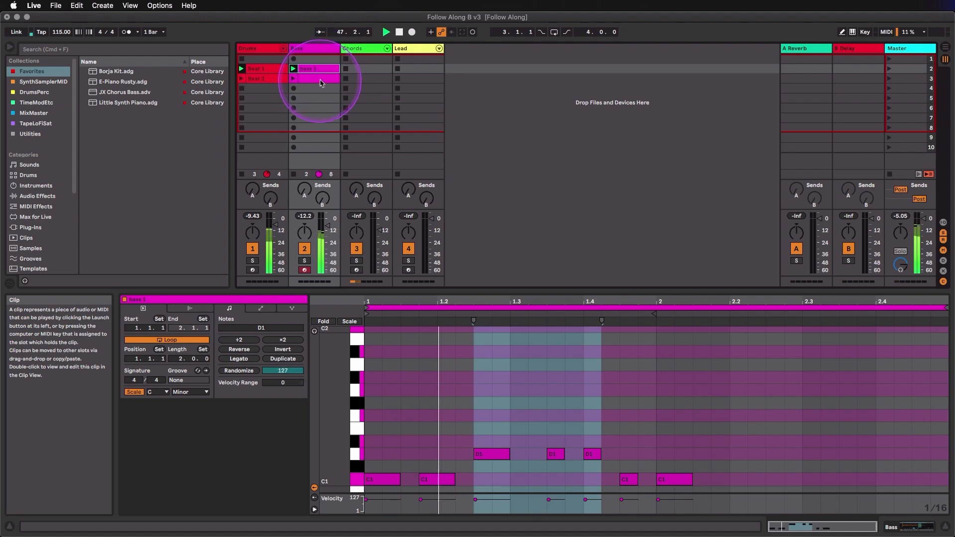
click(320, 80)
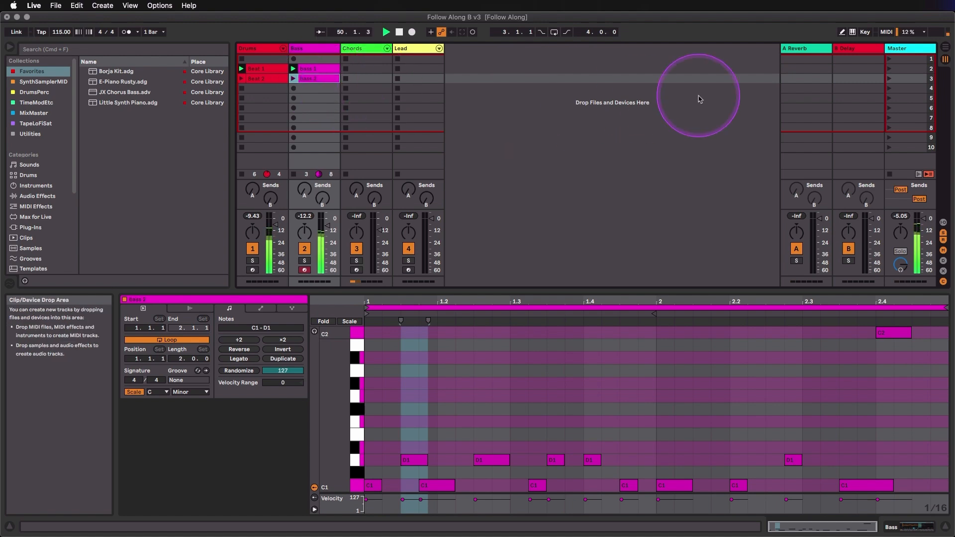
- Launch scene 3 and shorten the D1 at 1.1.3 in the second bass clip so it only slightly overlaps the C1 at 1.1.4
click(890, 79)
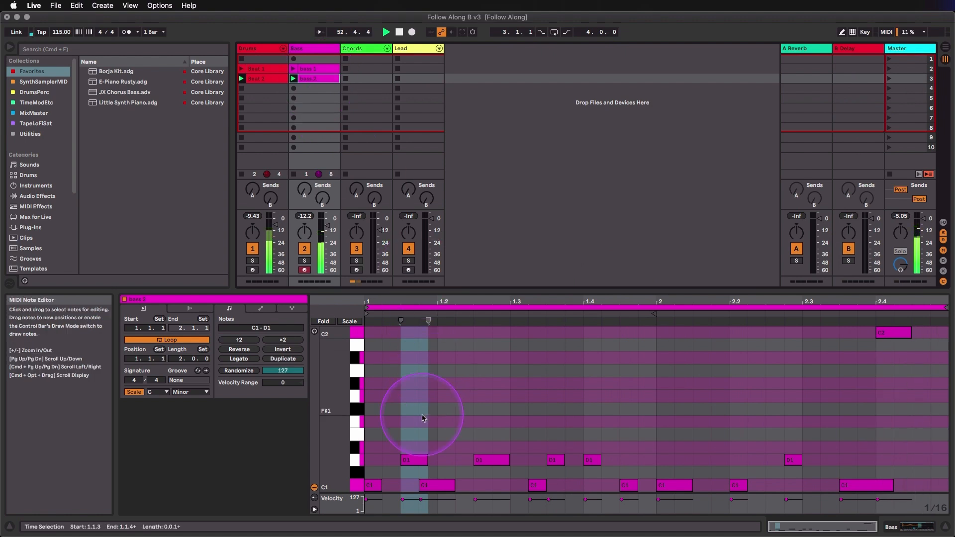
click(422, 458)
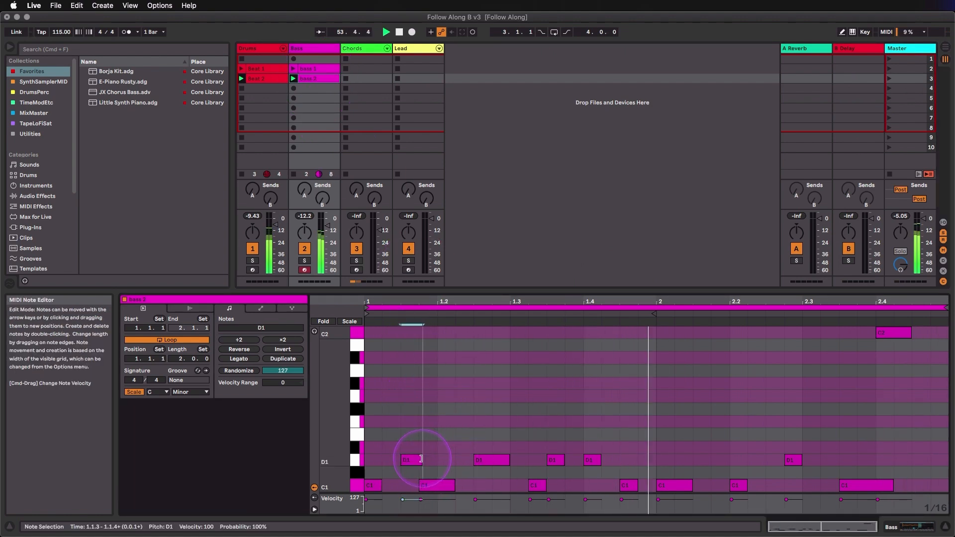
drag(423, 458, 421, 458)
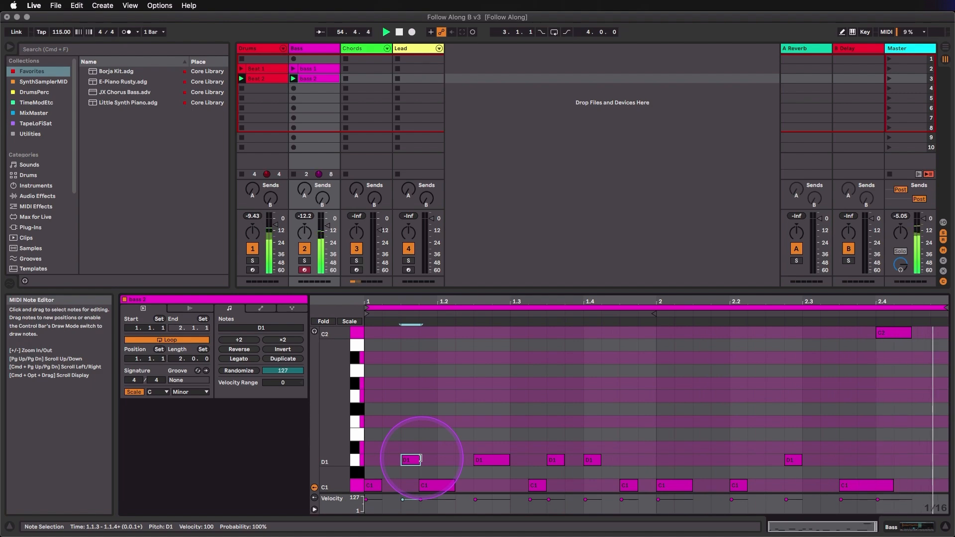